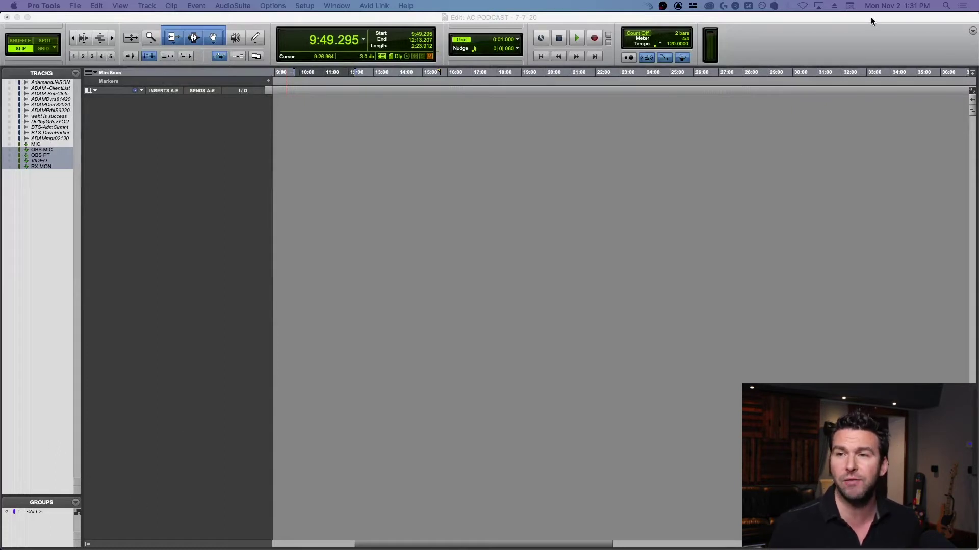
Step: Switch from Pro Tools to Chrome's Google Drive 'Pro Tools Preferences' folder
key(super+Tab)
key(super+Tab)
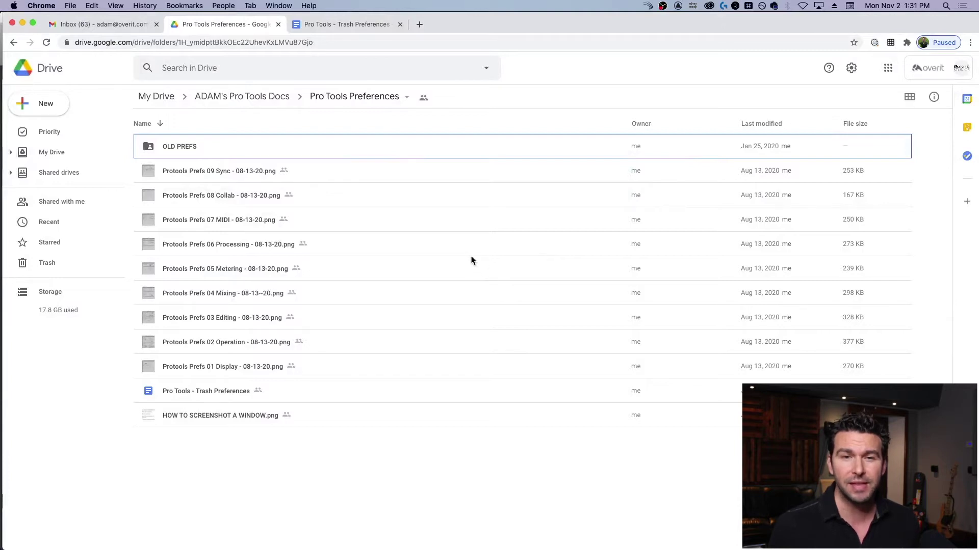
click(199, 396)
Step: Open the 'Pro Tools - Trash Preferences' doc and scroll to the Mac trashing steps
double_click(198, 396)
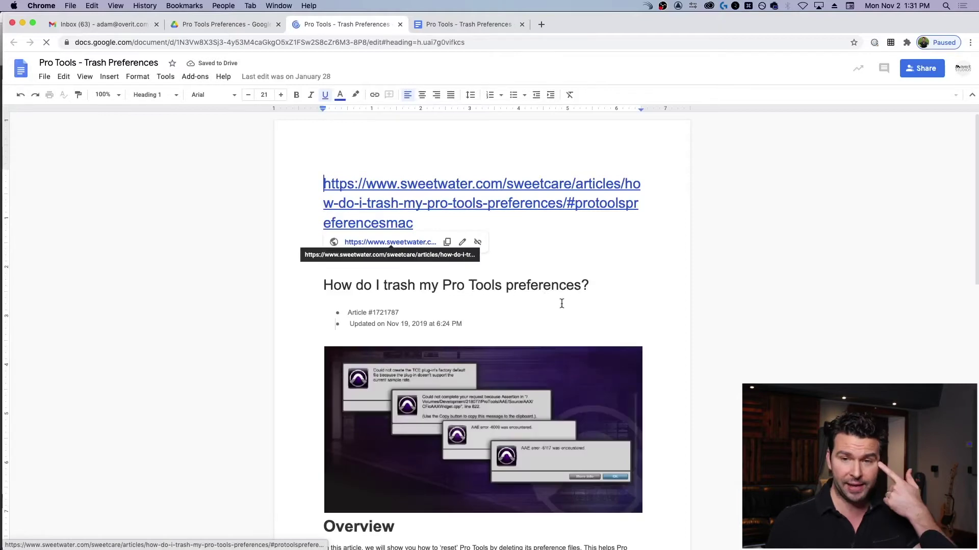
scroll(562, 304, down, 5)
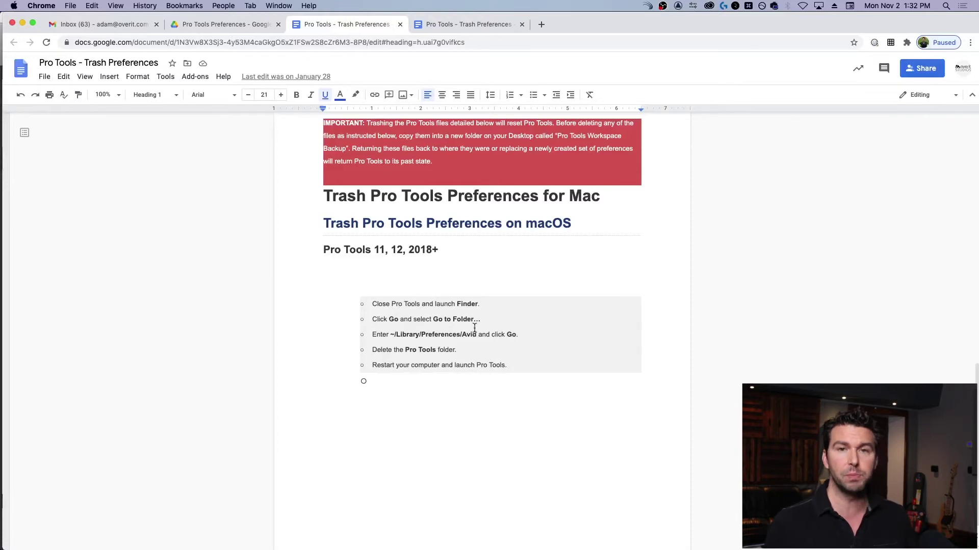
Step: Open the 'Protools Prefs 01 Display' screenshot in Drive's preview
click(255, 25)
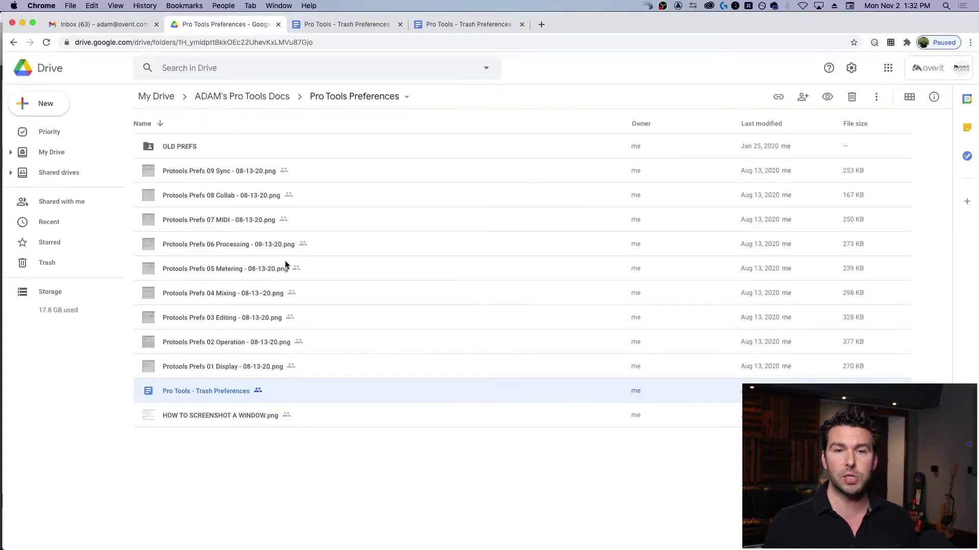
click(229, 368)
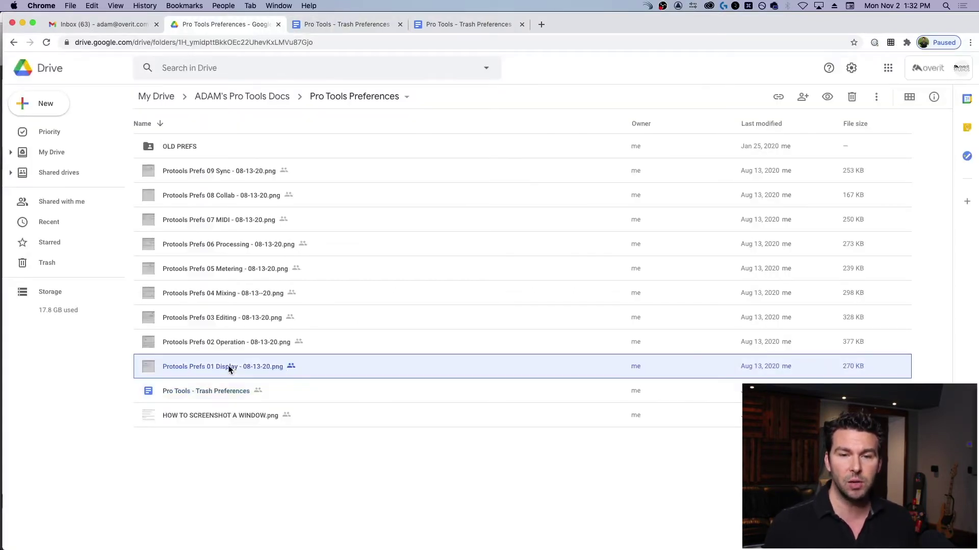
double_click(229, 368)
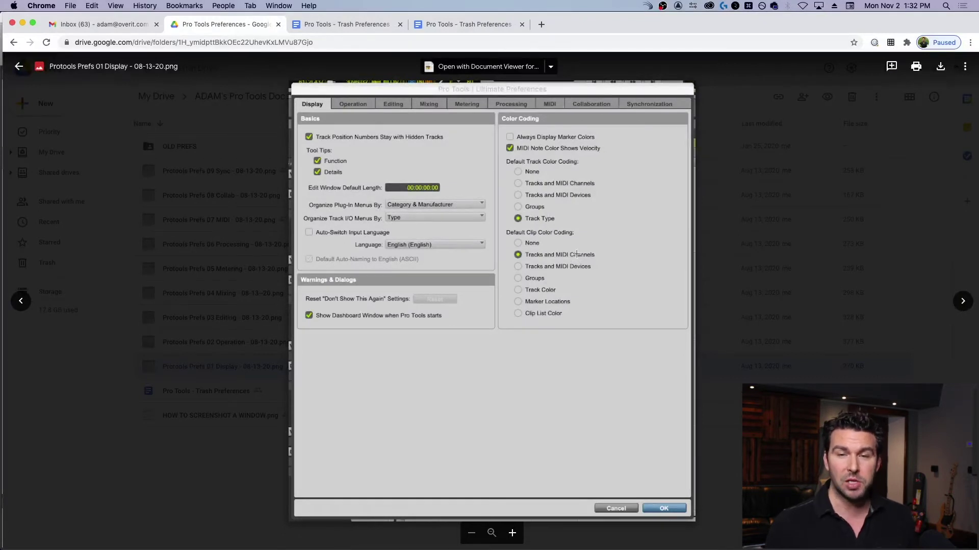
Step: Place Chrome on the right and the Pro Tools edit window on the left
drag(583, 26, 898, 9)
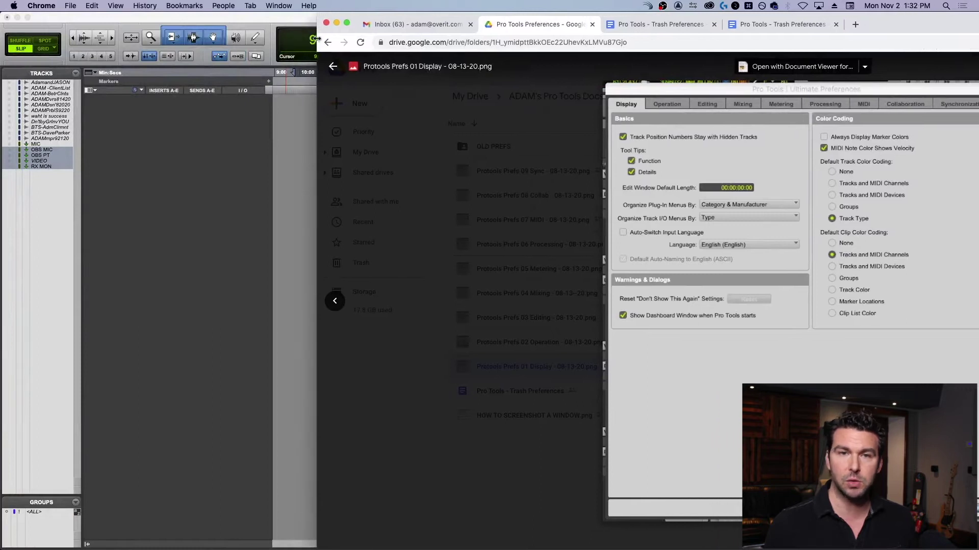
click(258, 23)
drag(854, 20, 488, 15)
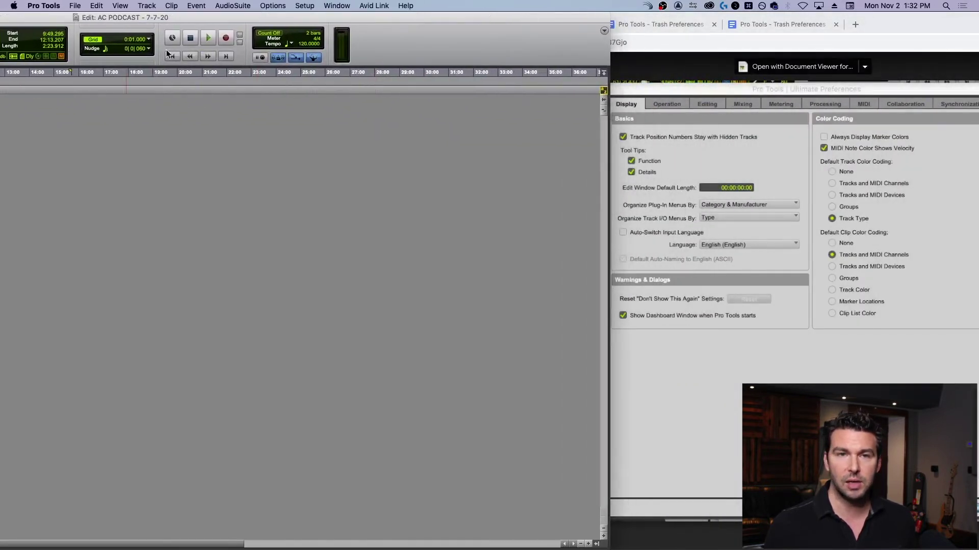
click(304, 6)
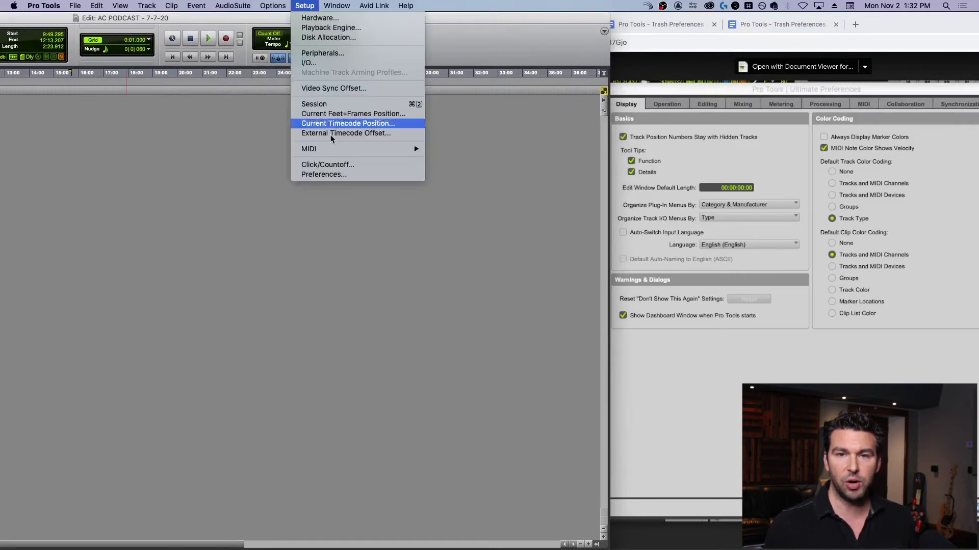
Step: In Display preferences, enable Track Position Numbers Stay with Hidden Tracks and organize plug-ins by Category & Manufacturer
click(323, 175)
drag(519, 61, 420, 103)
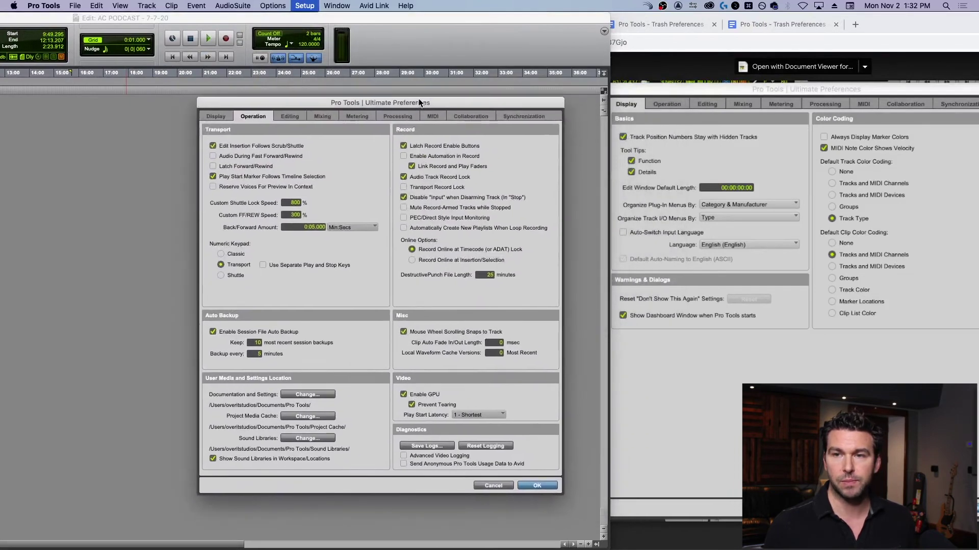
click(215, 116)
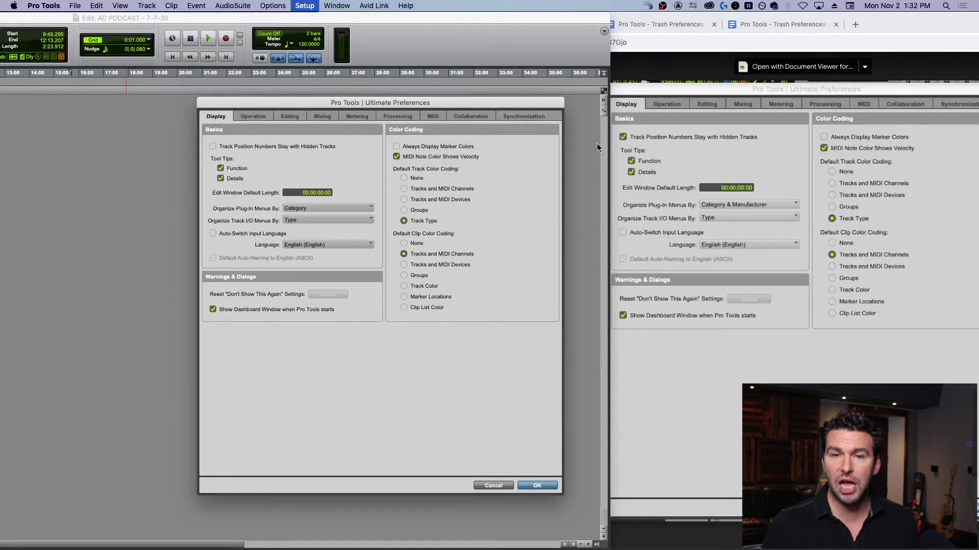
click(213, 146)
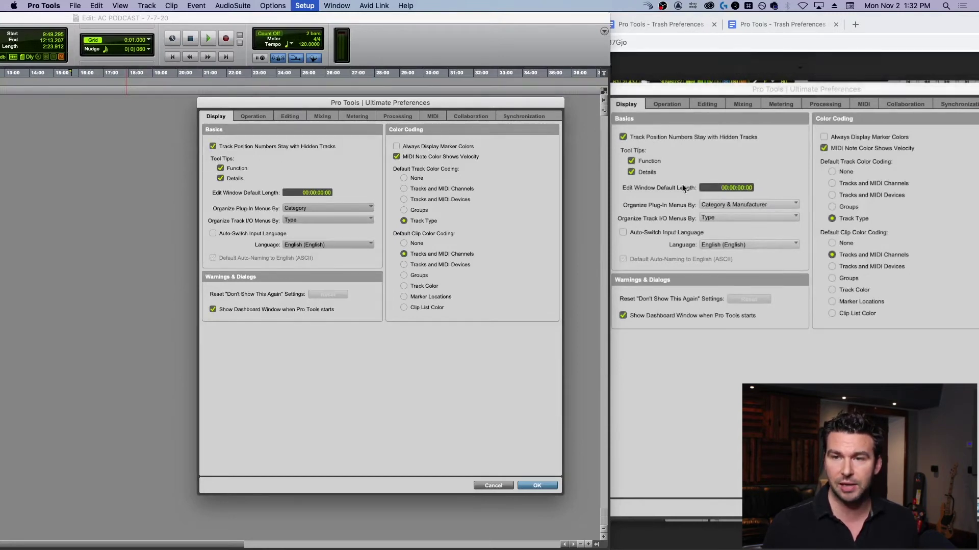
click(345, 207)
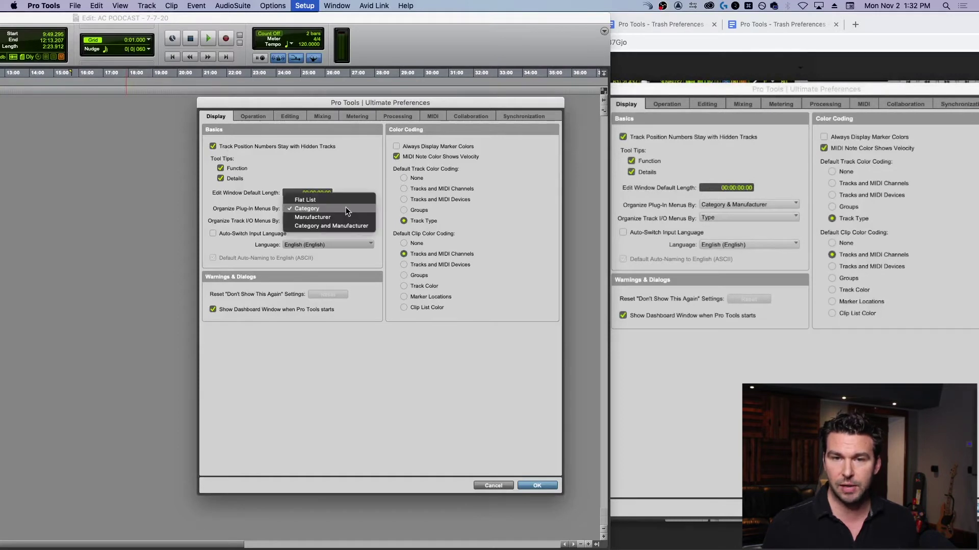
click(348, 223)
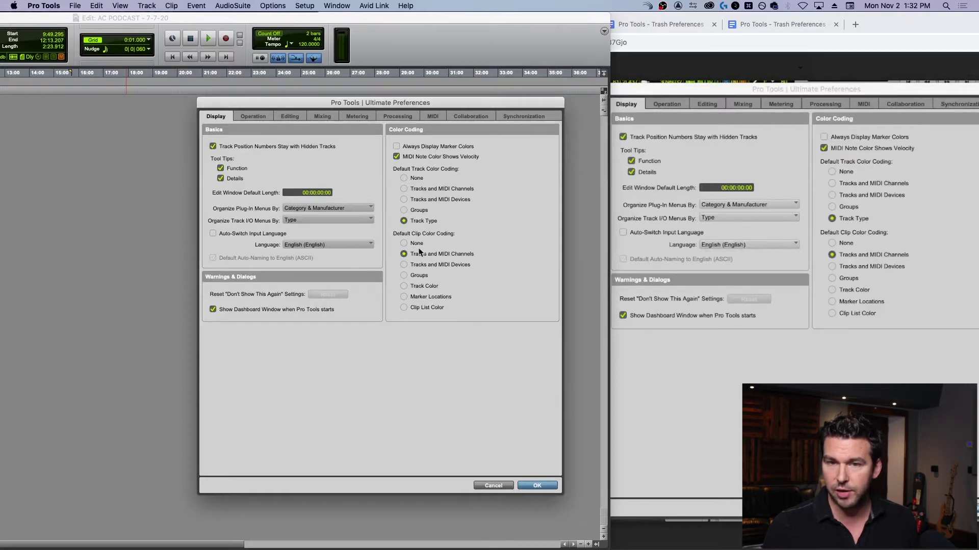
Step: Match Operation preferences to the screenshot, including Automatically Create New Playlists When Loop Recording
click(254, 117)
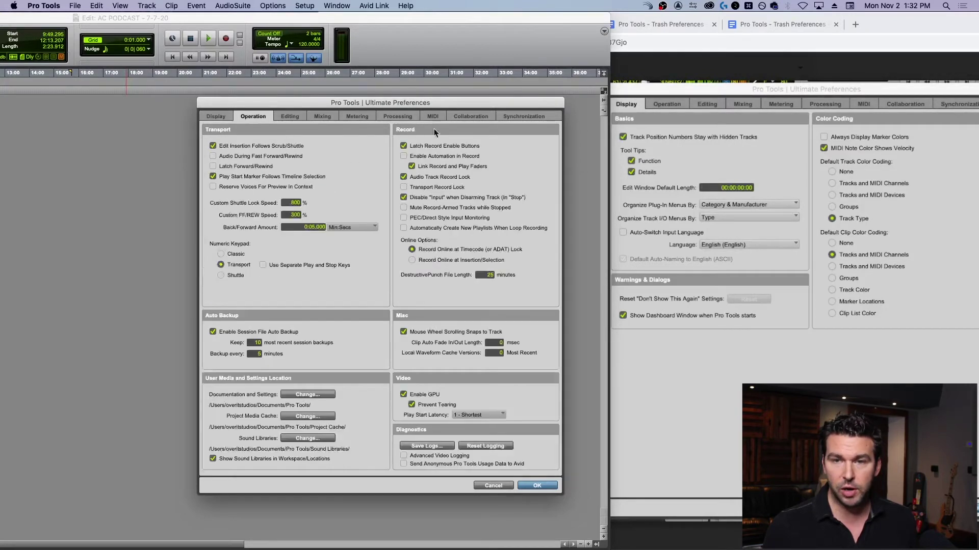
click(658, 93)
key(Right)
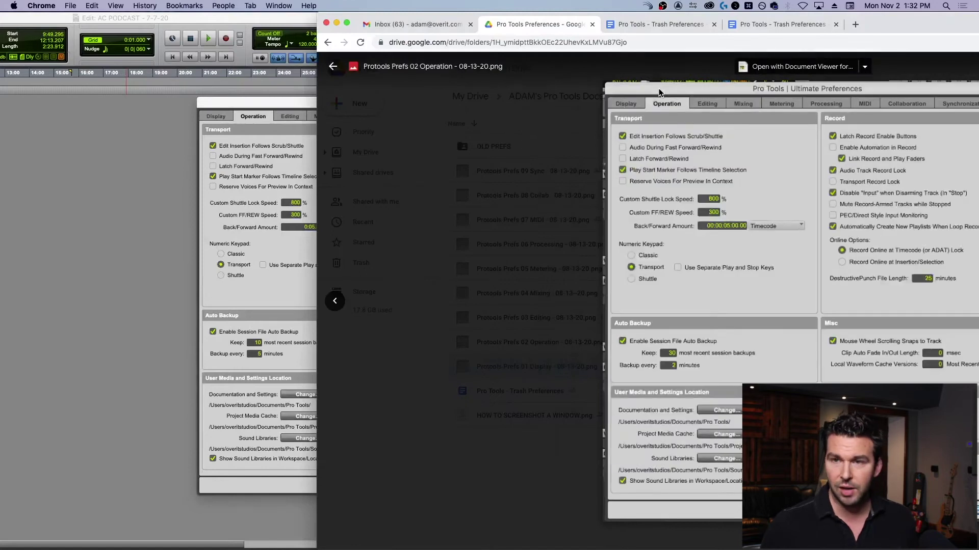
click(55, 197)
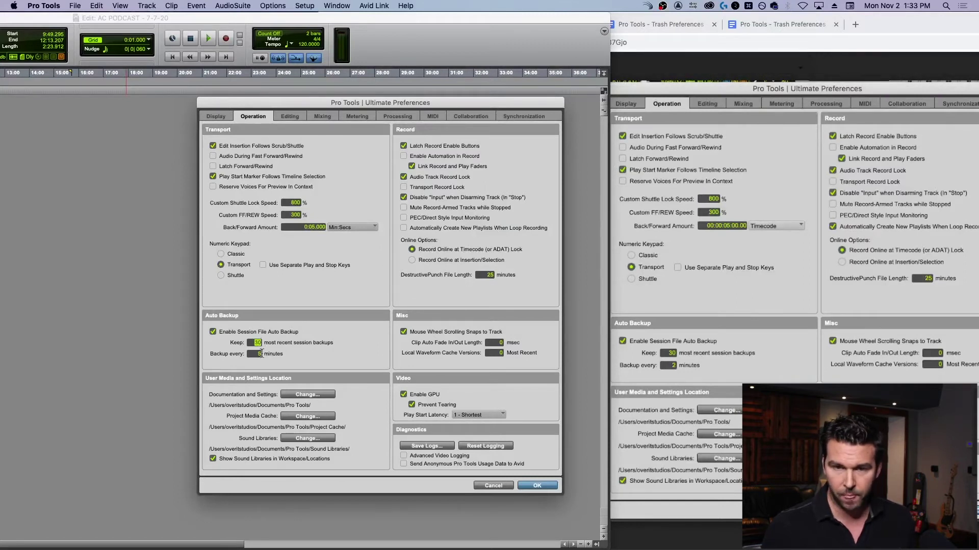
click(259, 354)
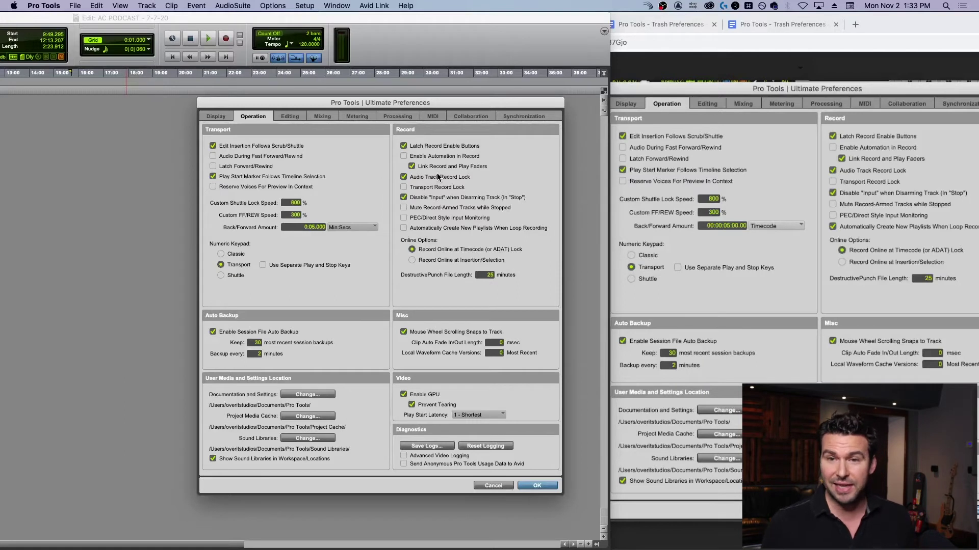
click(401, 229)
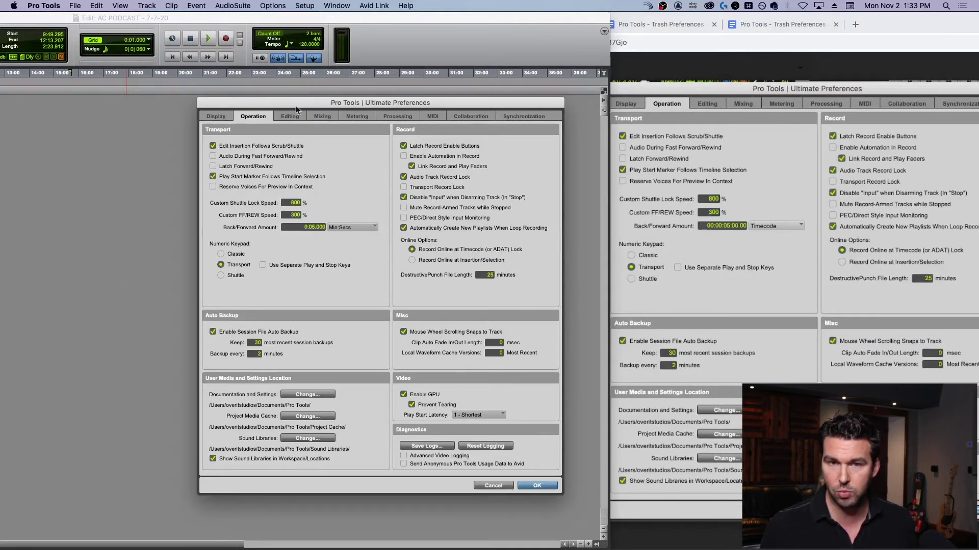
Step: Show Editing preferences, then close the screenshot preview and bring the Drive folder forward
click(288, 117)
click(639, 86)
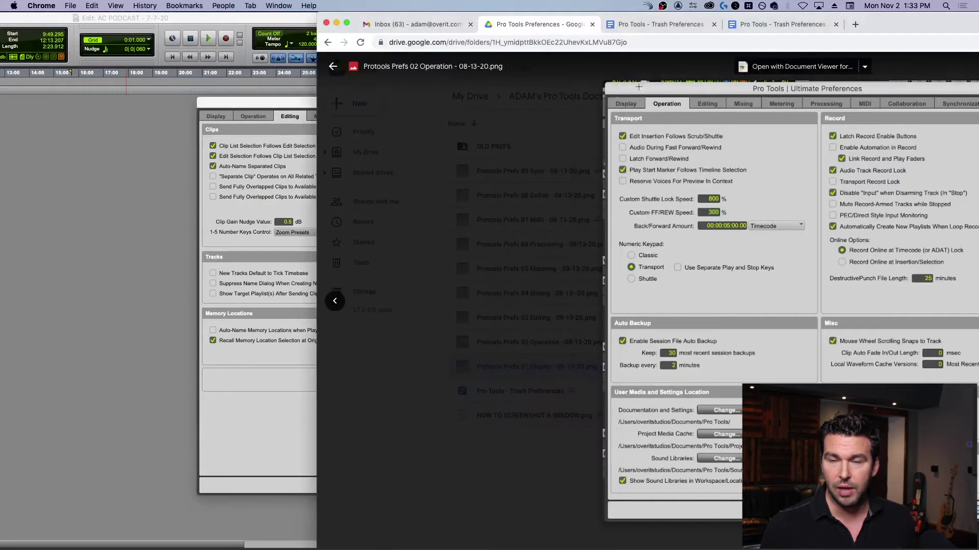
click(156, 135)
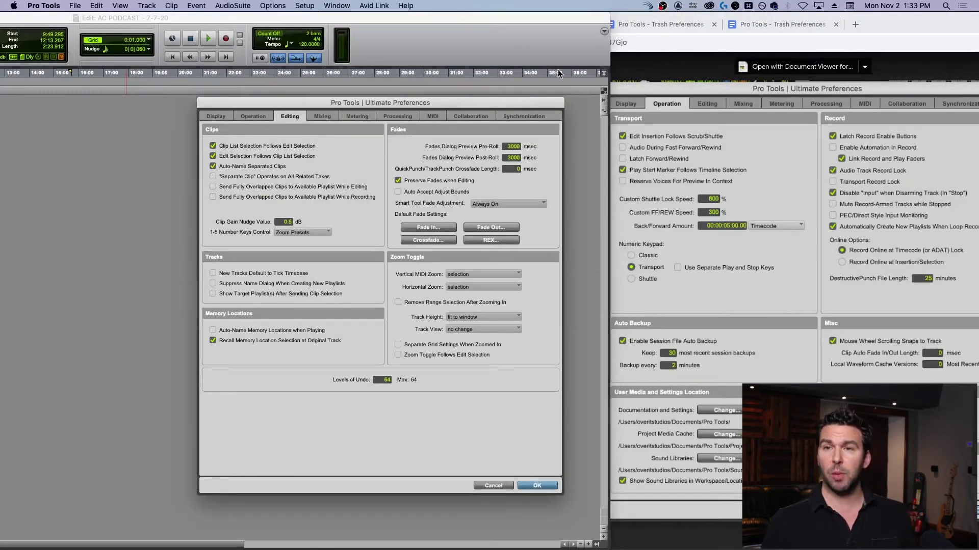
click(664, 48)
click(461, 143)
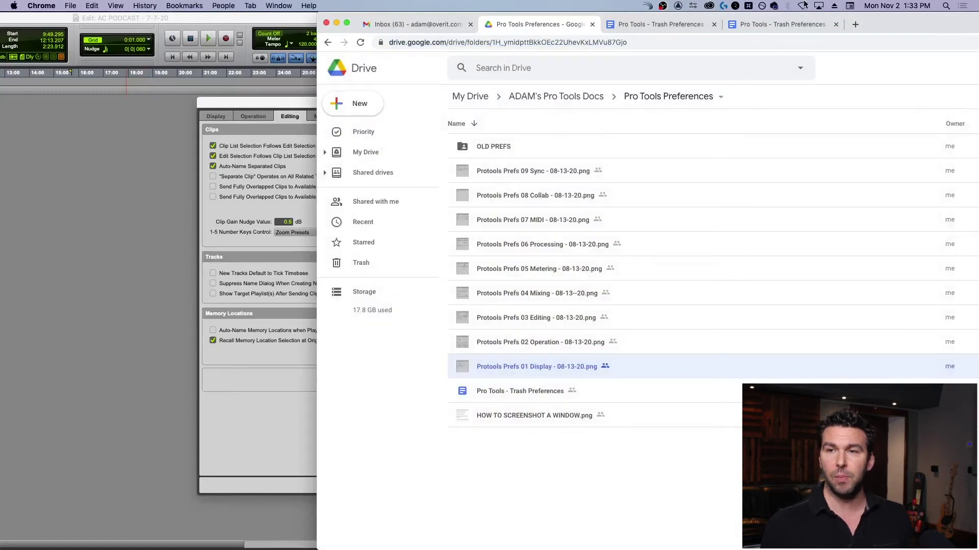
drag(894, 24, 598, 11)
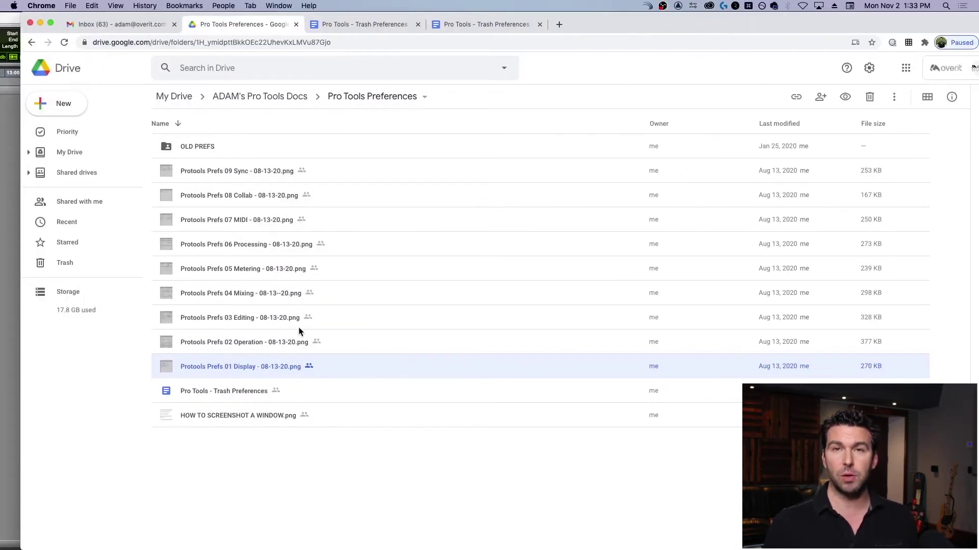
Step: View and close the 'HOW TO SCREENSHOT A WINDOW.png' guide, then return to Pro Tools
double_click(224, 423)
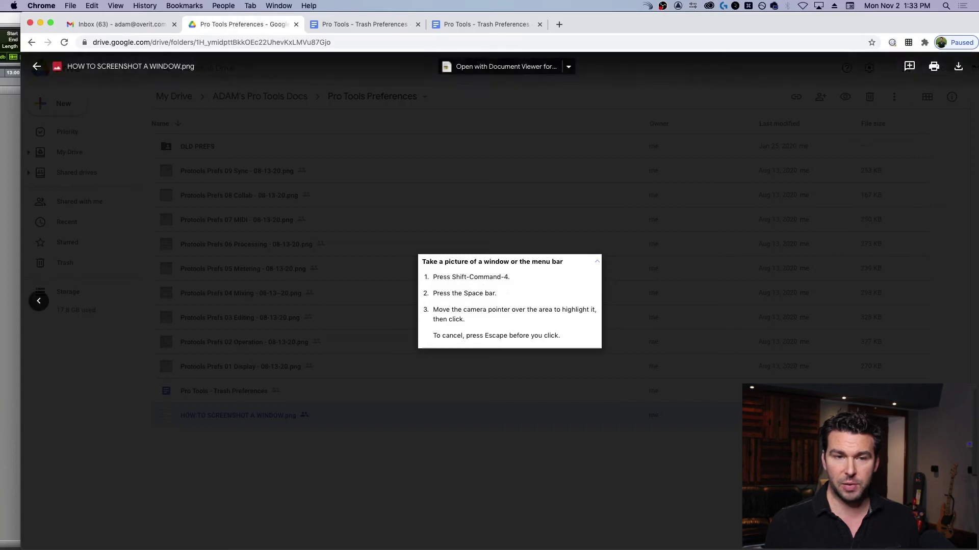
key(Escape)
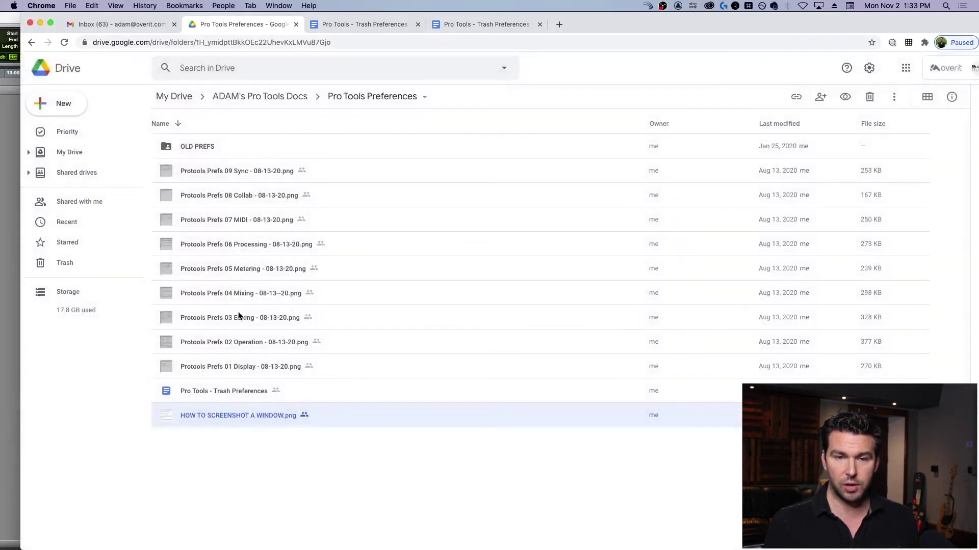
click(13, 169)
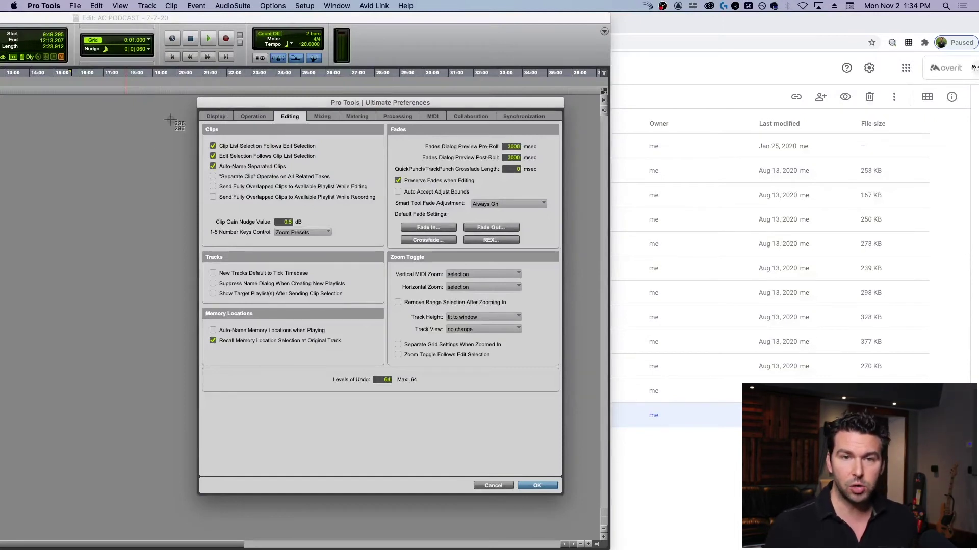
Step: Capture a screenshot of the Editing preferences dialog, then return to the Drive folder
drag(186, 96, 567, 499)
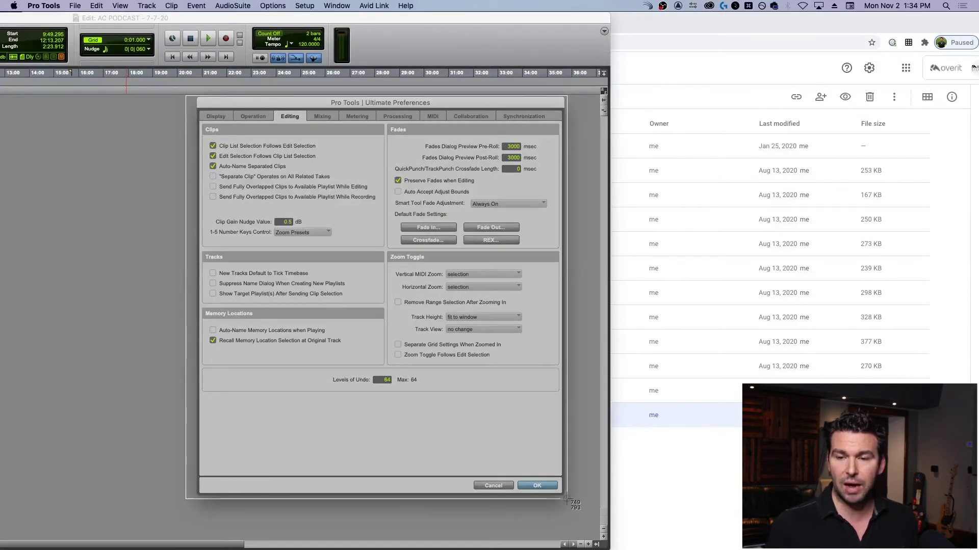
drag(567, 500, 568, 500)
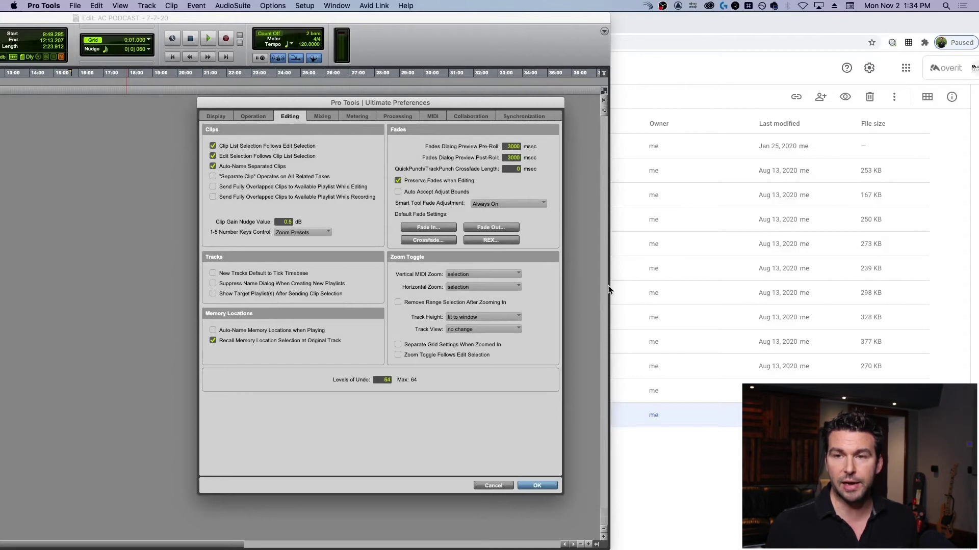
click(672, 109)
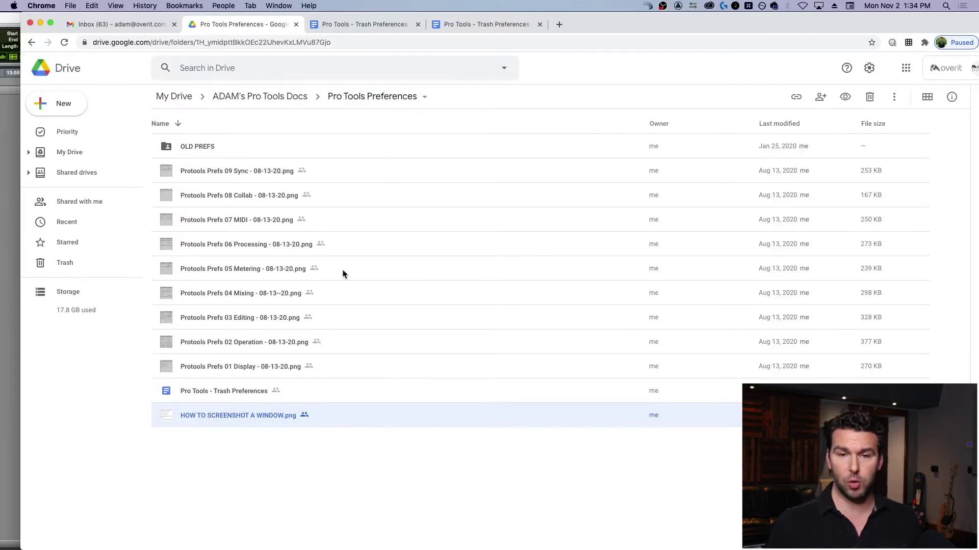
Step: Preview the Display screenshot in Drive, then open a Finder window on Downloads
double_click(255, 368)
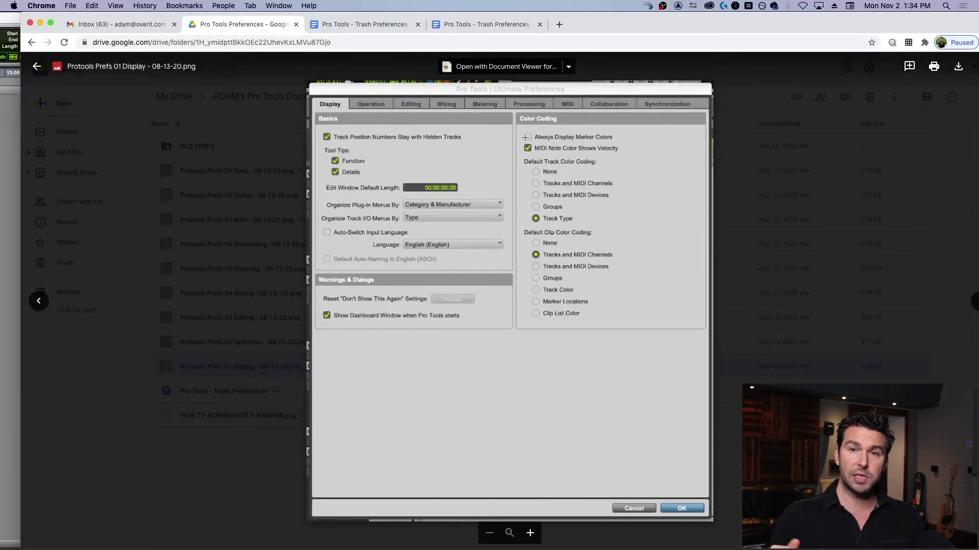
key(super+Tab)
key(super+Tab)
key(super+Tab)
key(super+Tab)
key(super+Tab)
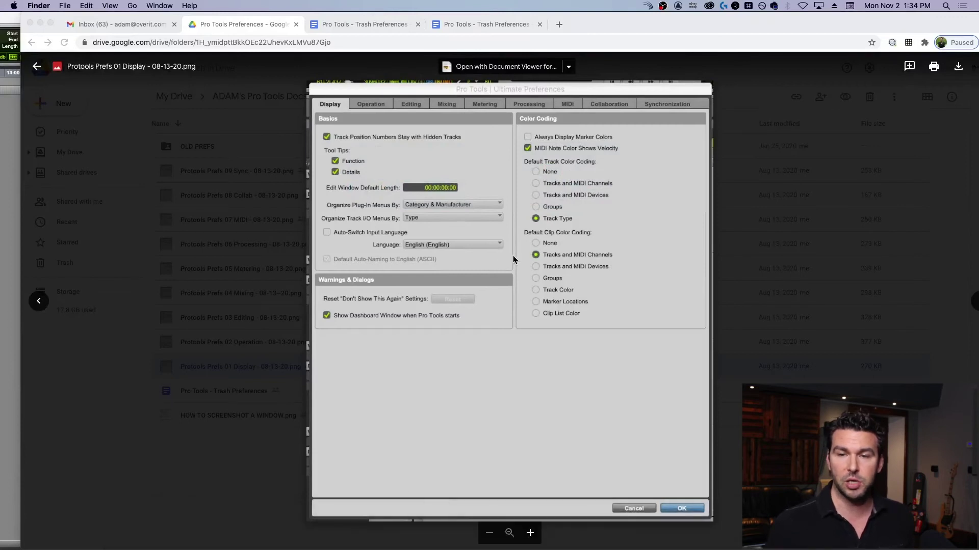
key(super+shift+f)
key(alt+super+l)
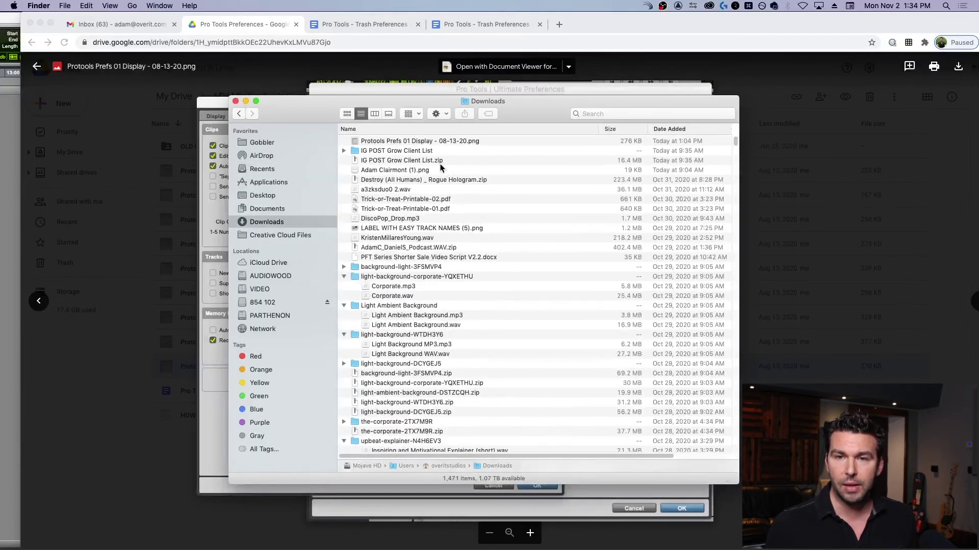
Step: Open 'Protools Prefs 01 Display - 08-13-20.png' from Downloads in Preview and centre it
click(413, 142)
double_click(413, 141)
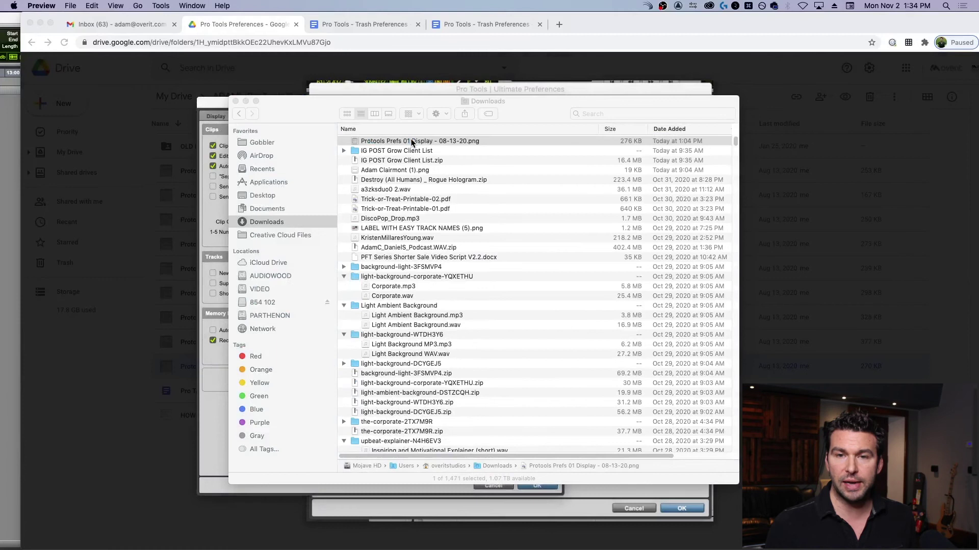
click(497, 114)
drag(497, 114, 498, 114)
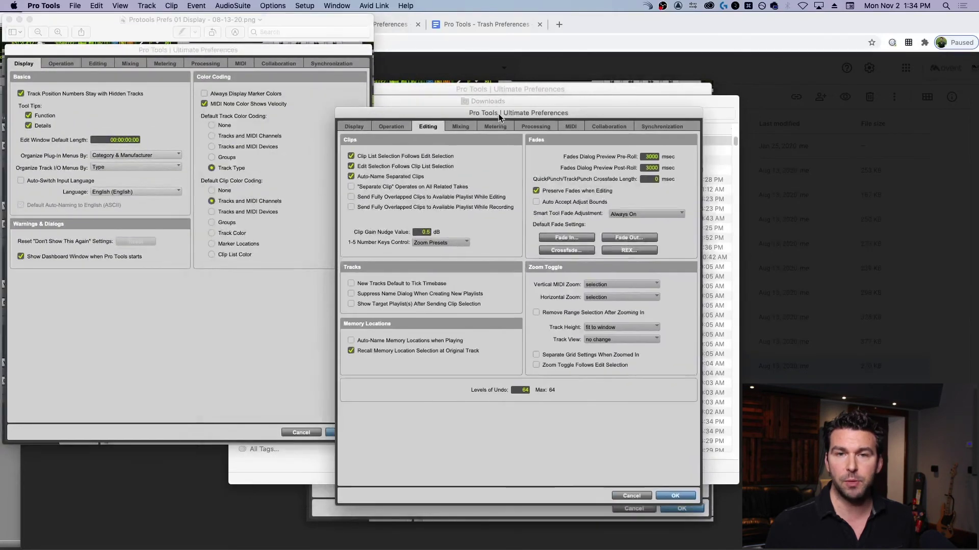
click(221, 51)
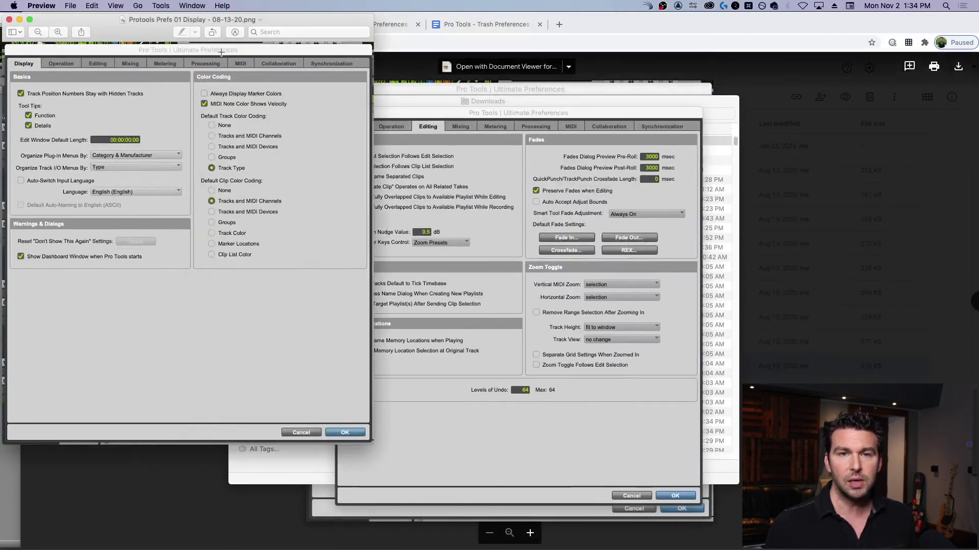
drag(206, 23, 479, 87)
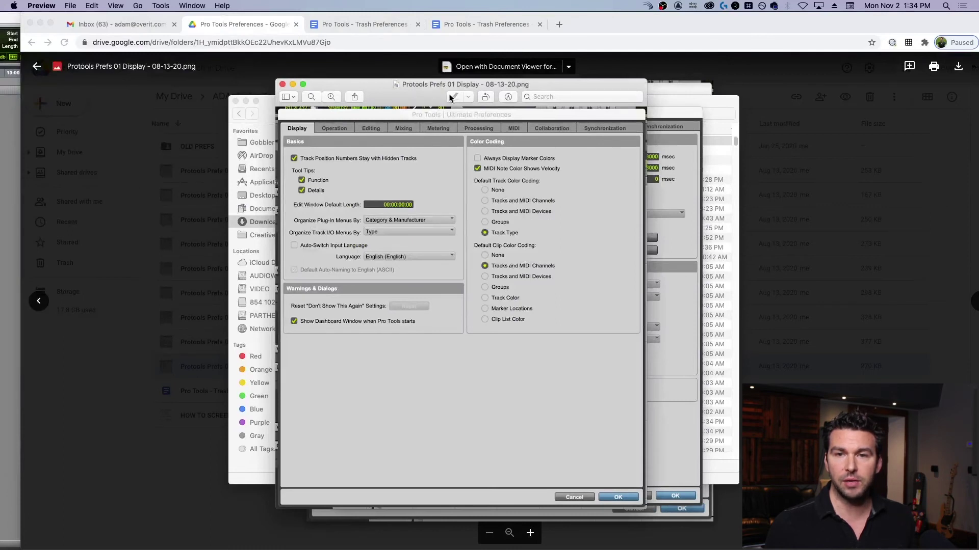
click(92, 6)
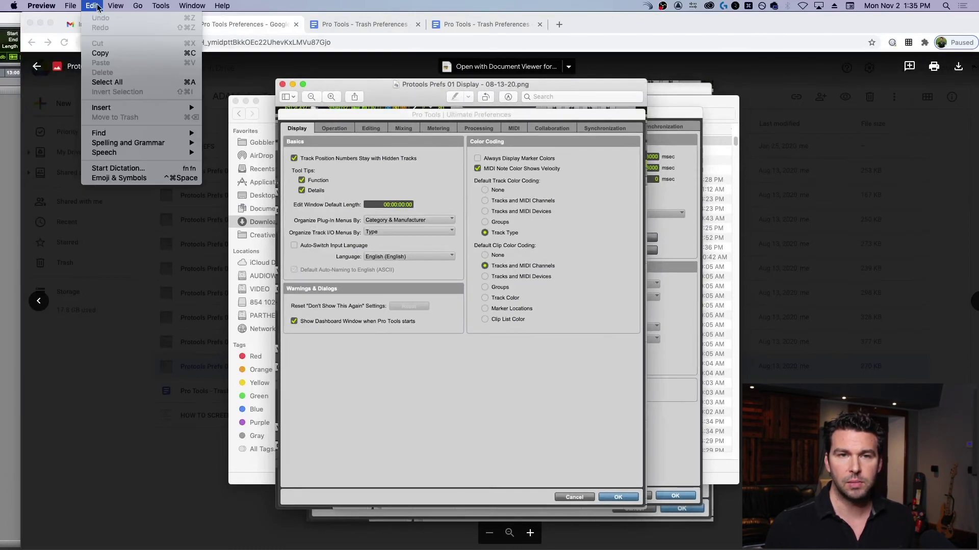
Step: Add a red arrow annotation pointing at Always Display Marker Colors
mouse_move(160, 6)
mouse_move(187, 97)
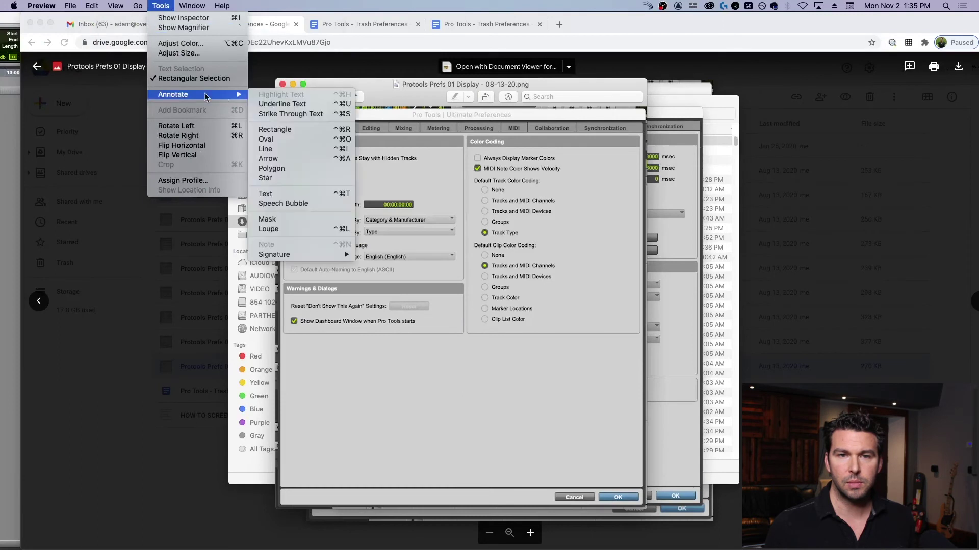
click(273, 162)
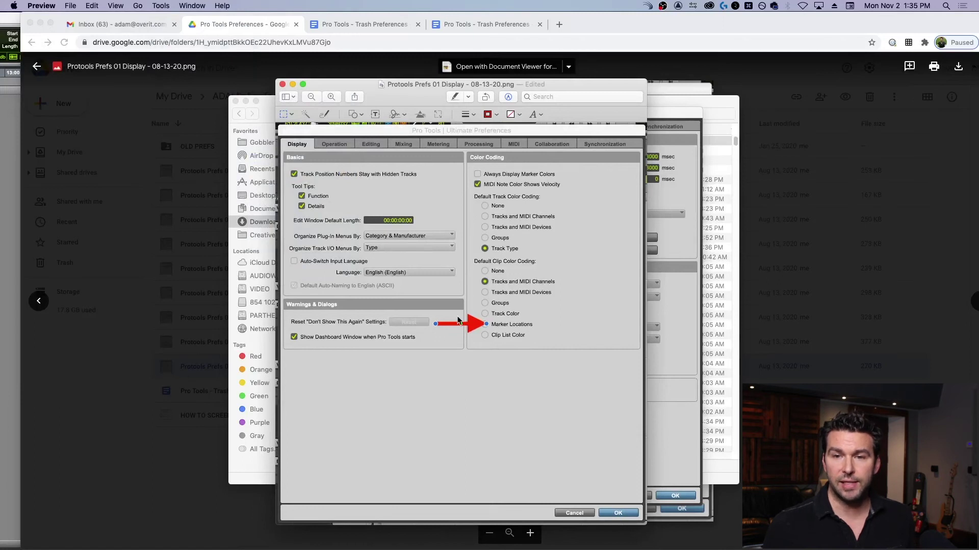
mouse_move(462, 325)
mouse_down()
mouse_move(458, 303)
mouse_move(455, 324)
mouse_up()
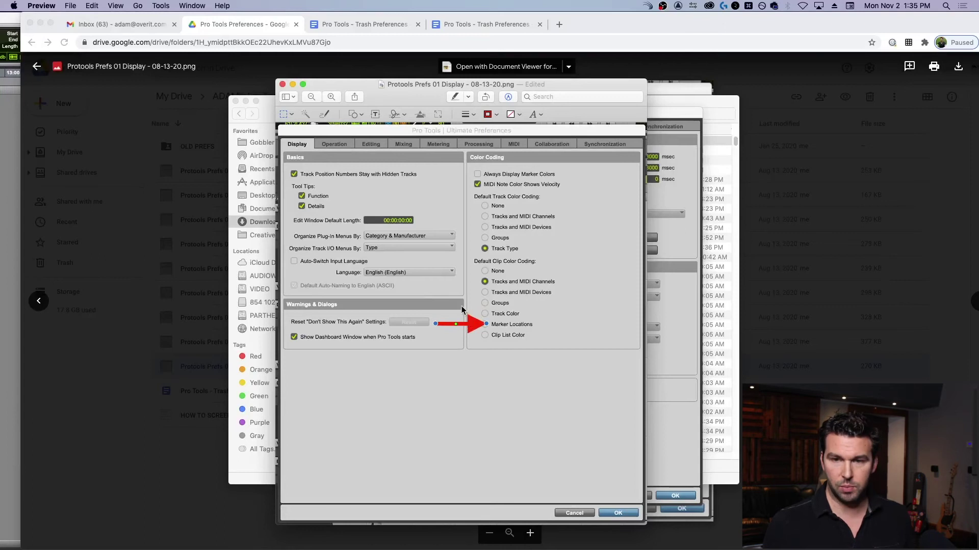
drag(456, 324, 455, 173)
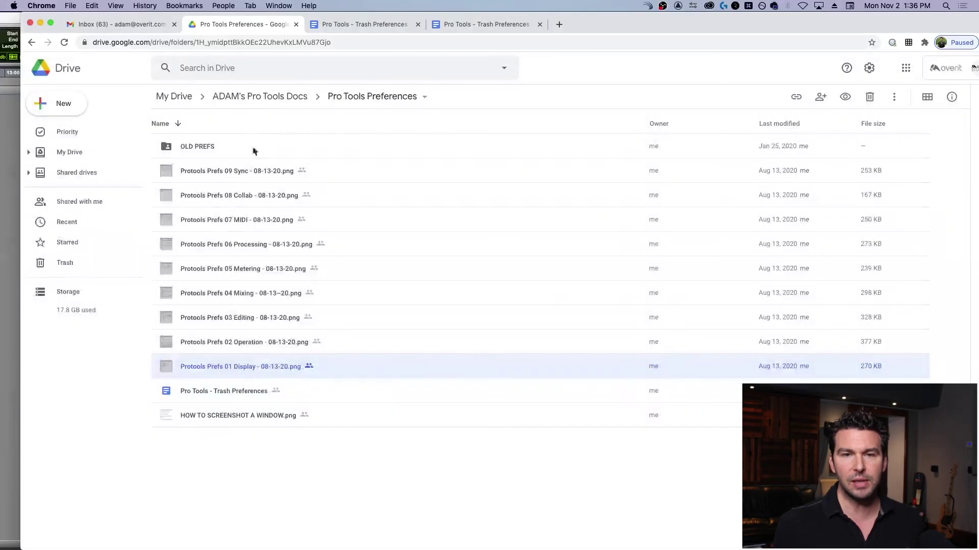
Step: Open the OLD PREFS folder holding the 11-07-28 and 01-20-20 preference folders
double_click(201, 147)
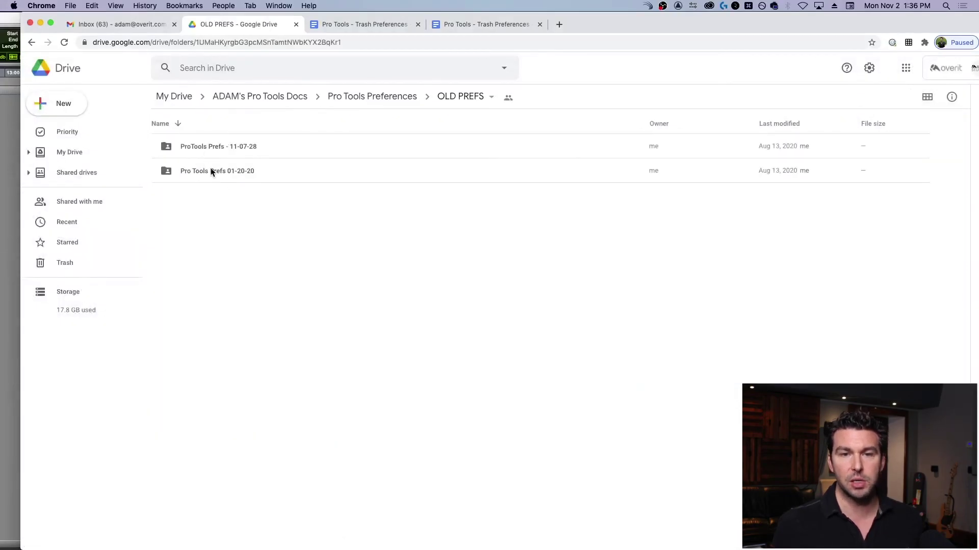